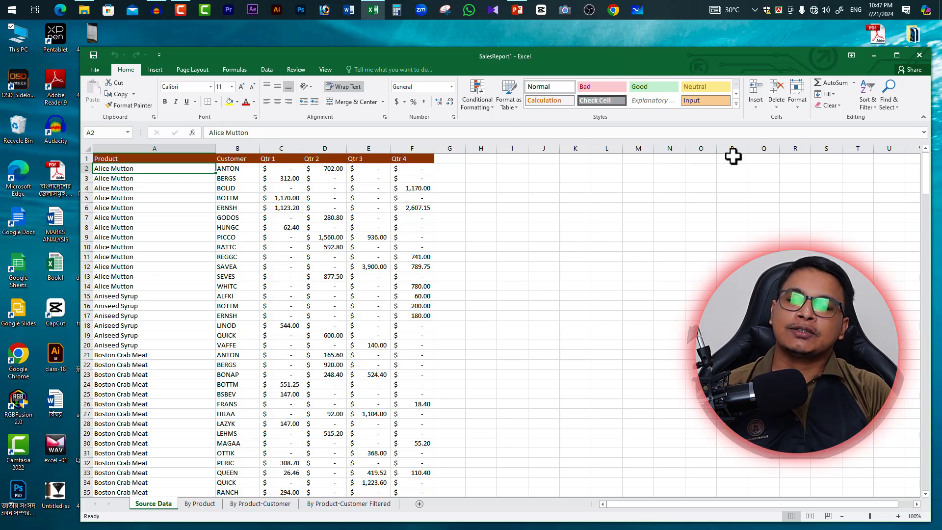
Step: Reposition the workbook window on the desktop and select the cell reference A2 in the Name Box
left_click_drag(636, 57, 605, 34)
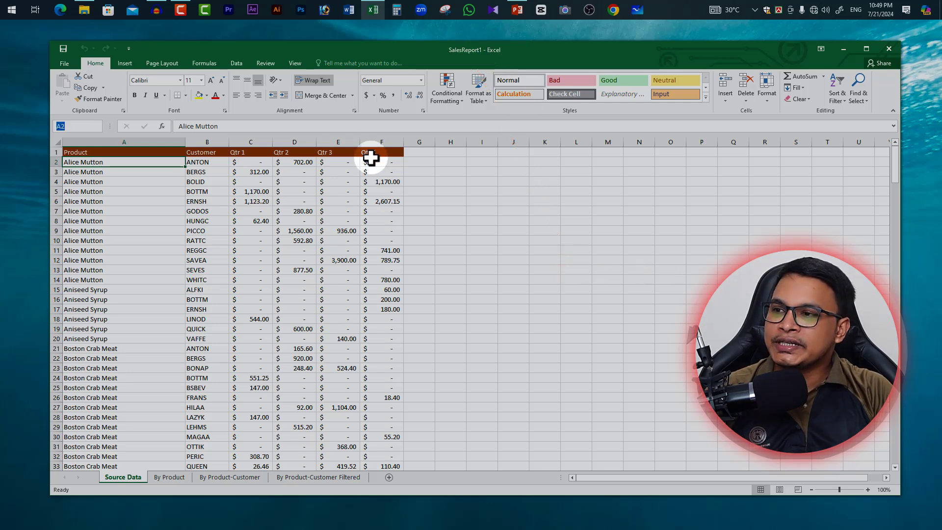
left_click(82, 128)
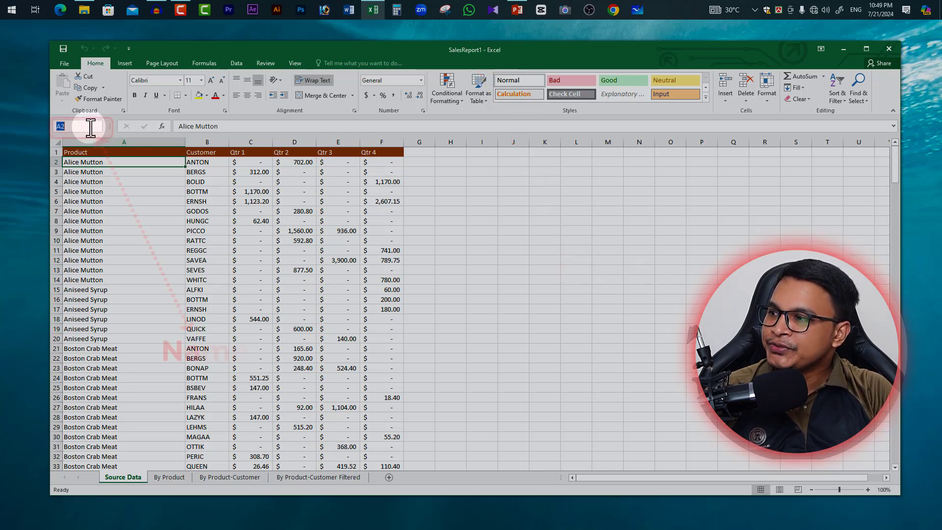
left_click(84, 127)
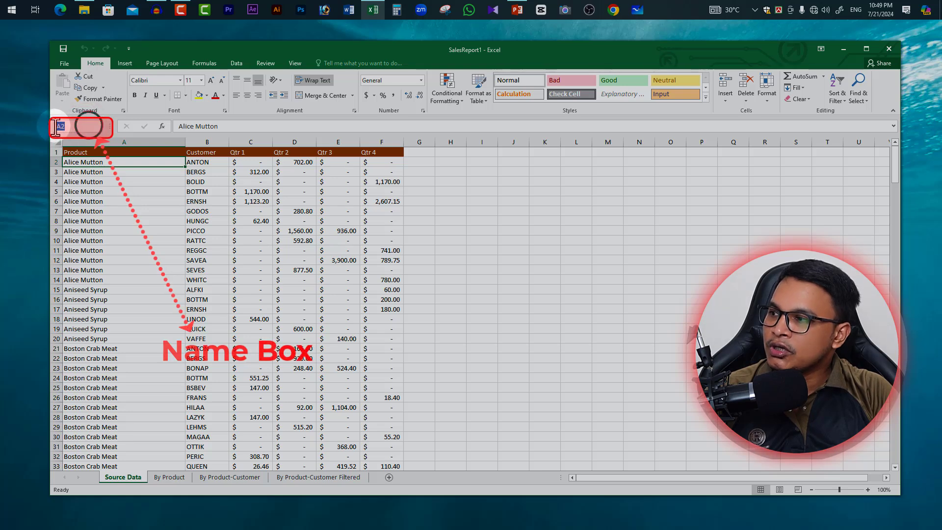
left_click(90, 130)
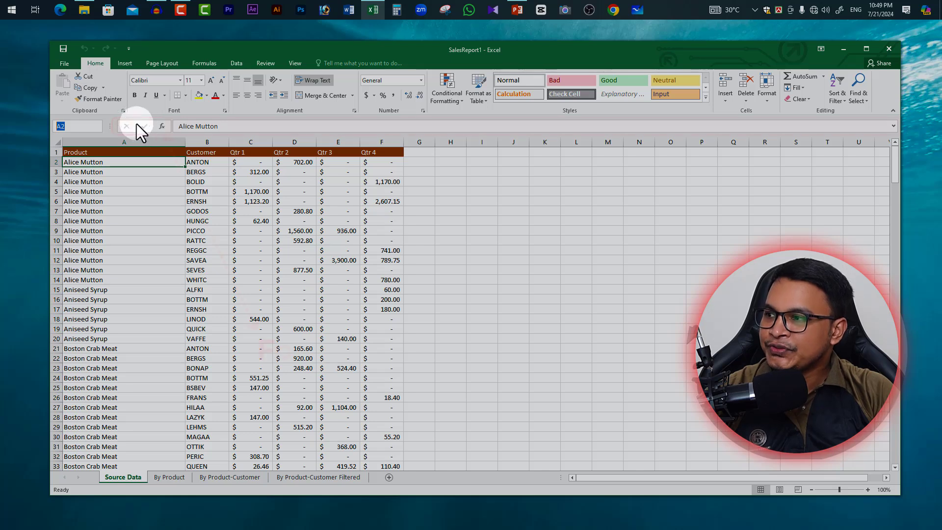
Step: Select the full text of cell A2 in the formula bar, then leave the cell by selecting J9
left_click(294, 126)
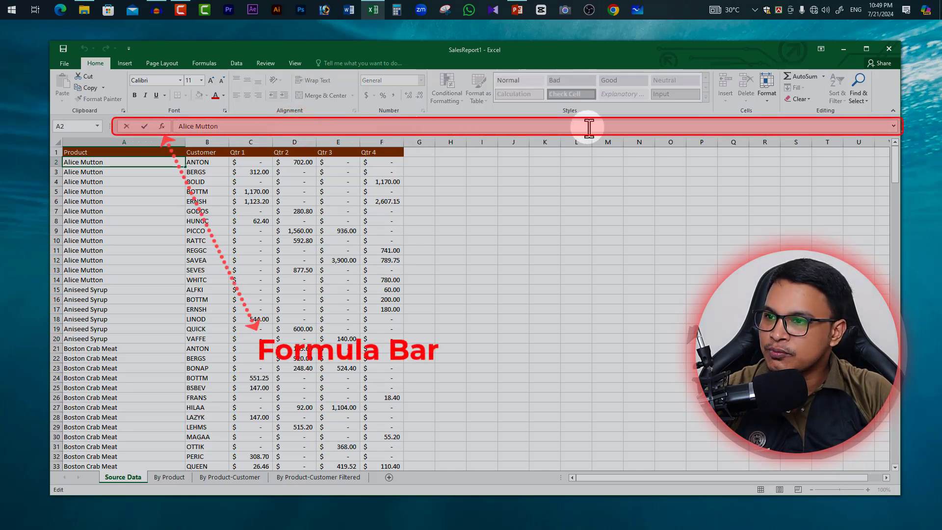
left_click(189, 132)
left_click(227, 133)
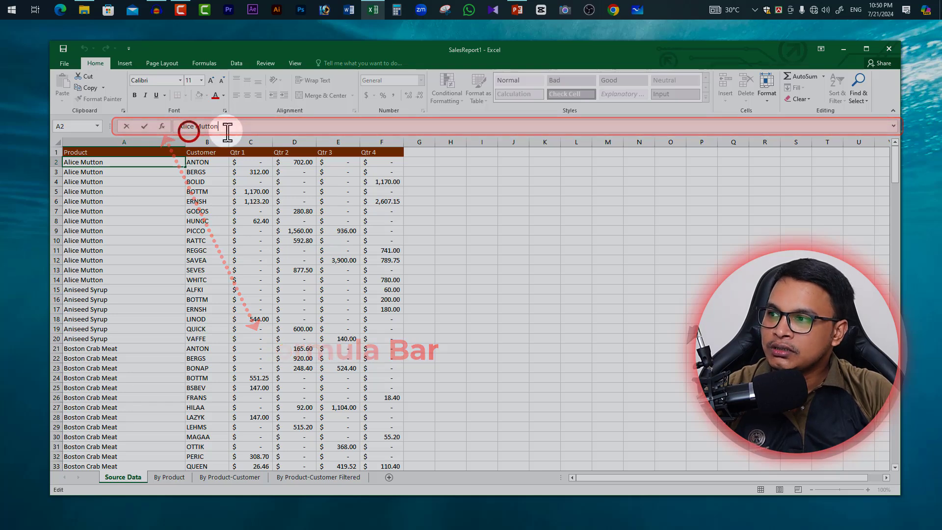
left_click_drag(227, 128, 180, 127)
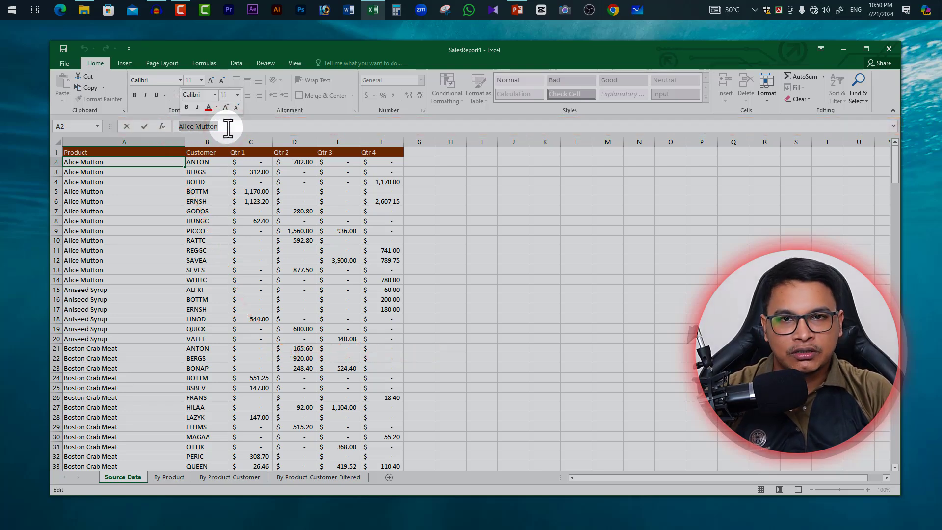
left_click(499, 230)
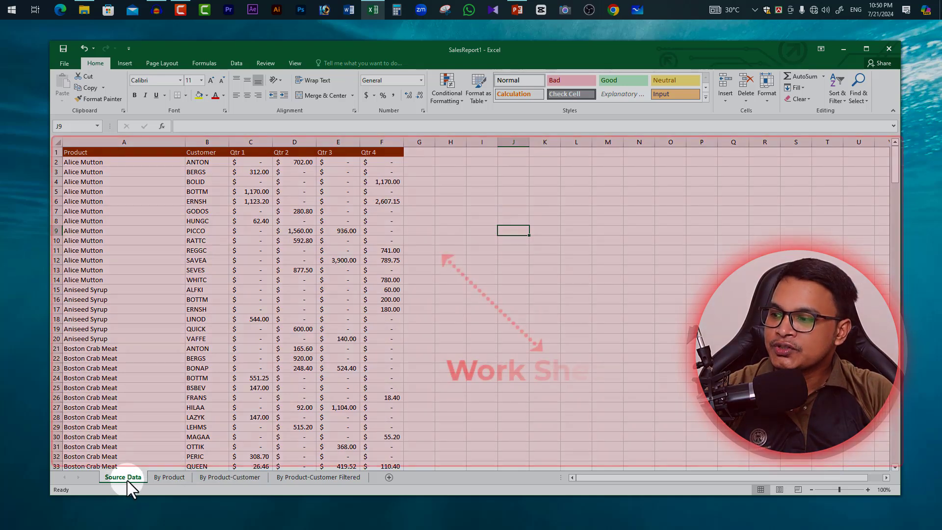
Step: Select the visible worksheet grid starting from cell A1, then clear that selection by selecting cell H6
left_click(129, 269)
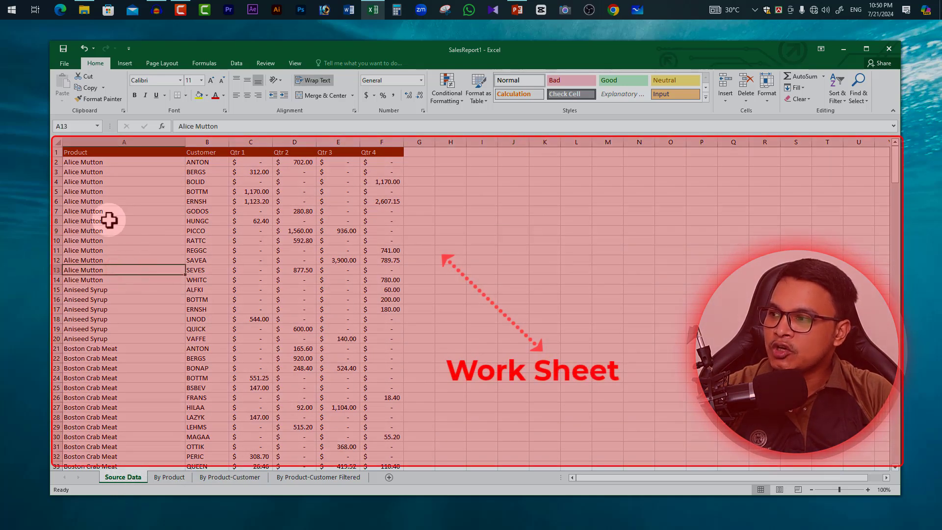
left_click_drag(96, 153, 836, 466)
left_click(450, 201)
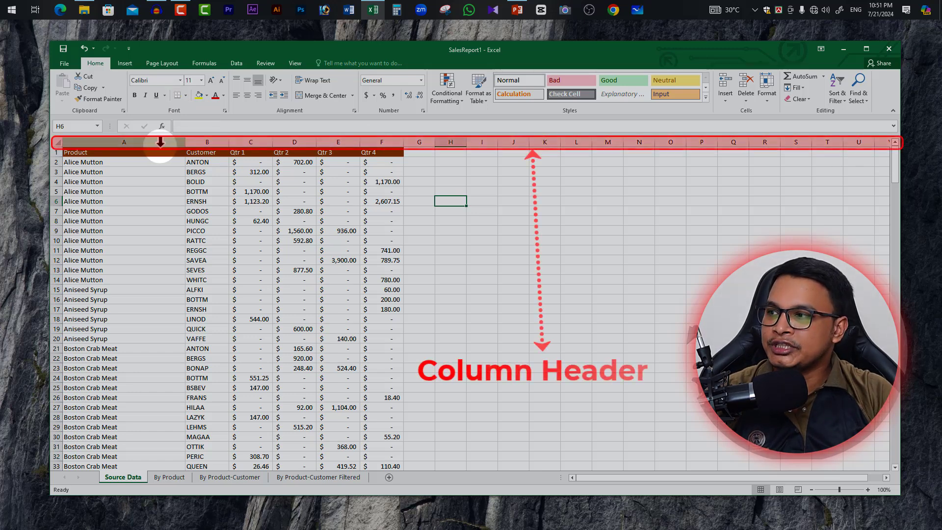
Step: Select columns A and B, then the cell block D7:F10, ending on the single cell D7
left_click_drag(160, 142, 218, 142)
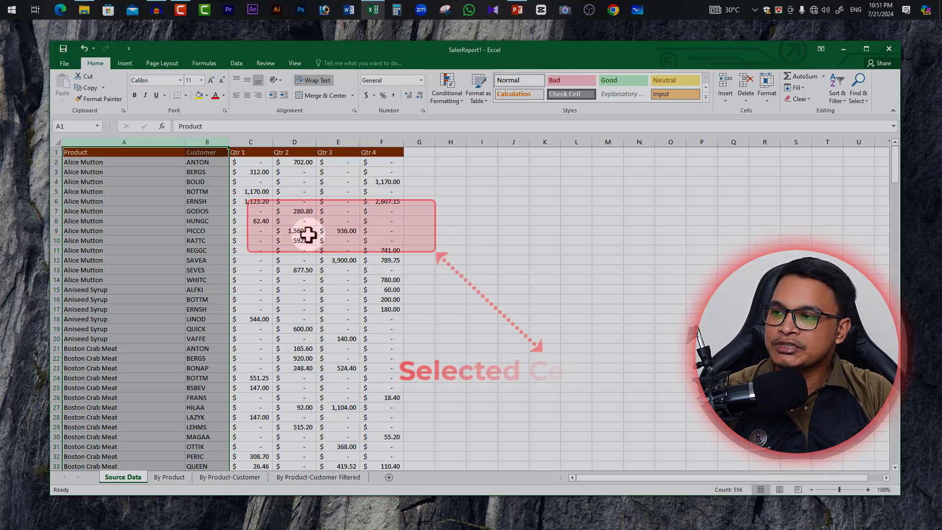
left_click_drag(297, 207, 384, 239)
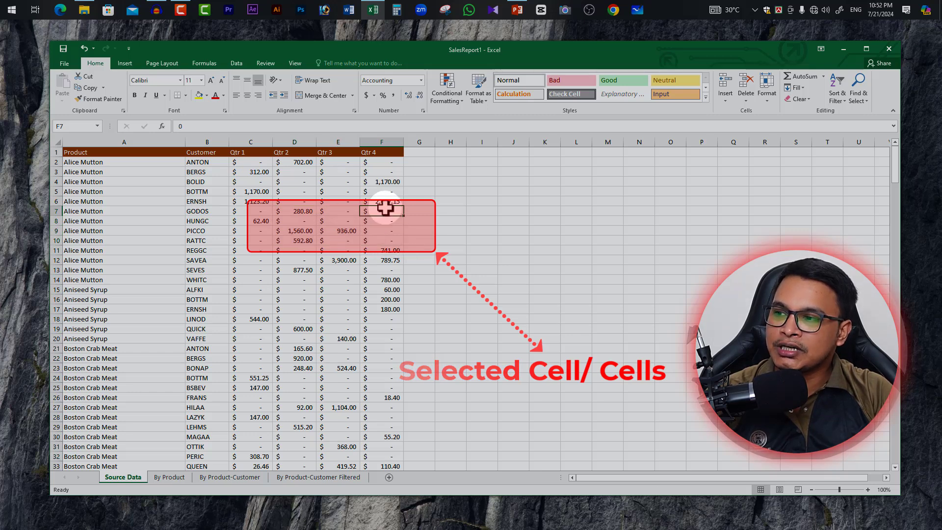
left_click(300, 211)
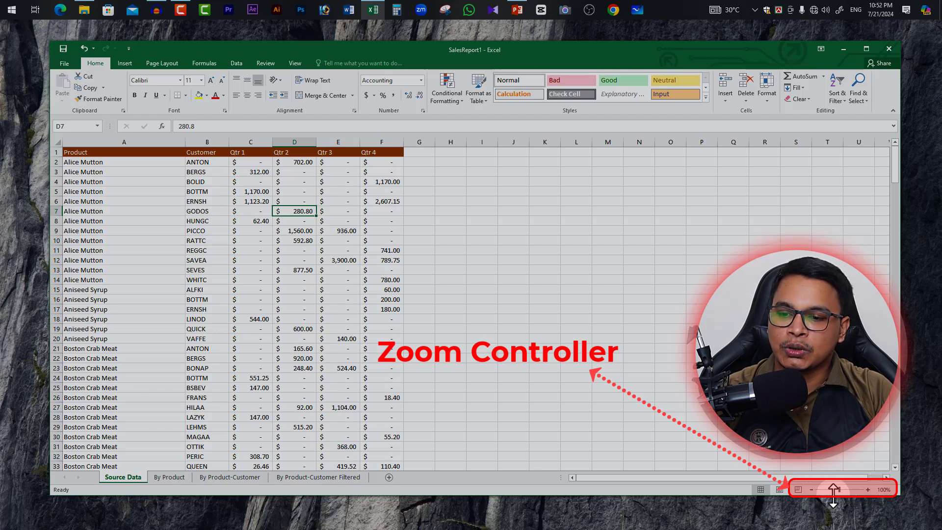
Step: Zoom the Source Data sheet in by four increments and back out to 100%
left_click(868, 489)
left_click(867, 489)
left_click(868, 489)
left_click(867, 489)
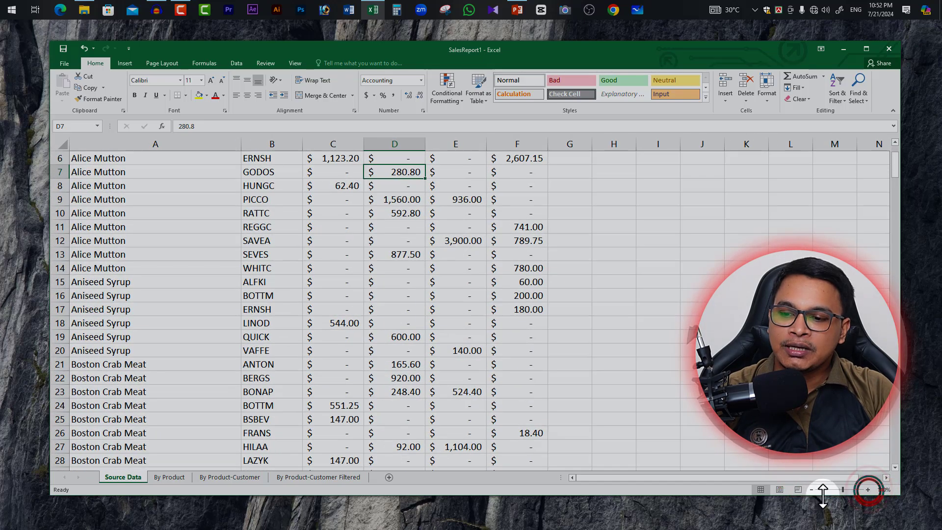
left_click(811, 489)
left_click(811, 489)
left_click(810, 489)
left_click(811, 489)
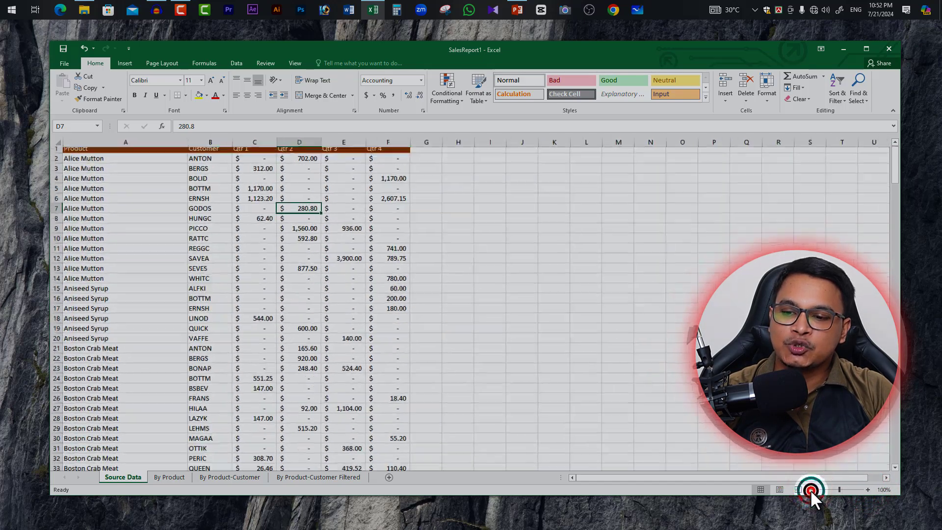
Step: Zoom the Source Data sheet out further, then set its zoom level to 96%
left_click(810, 489)
left_click(811, 489)
left_click(838, 489)
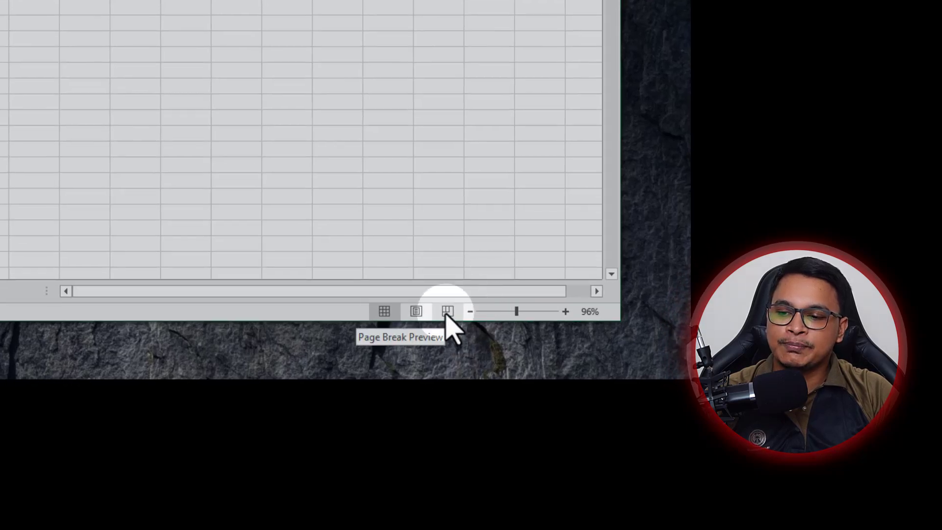
Step: Display the sheet in Page Break Preview and Page Layout view, then return it to Normal view
left_click(447, 312)
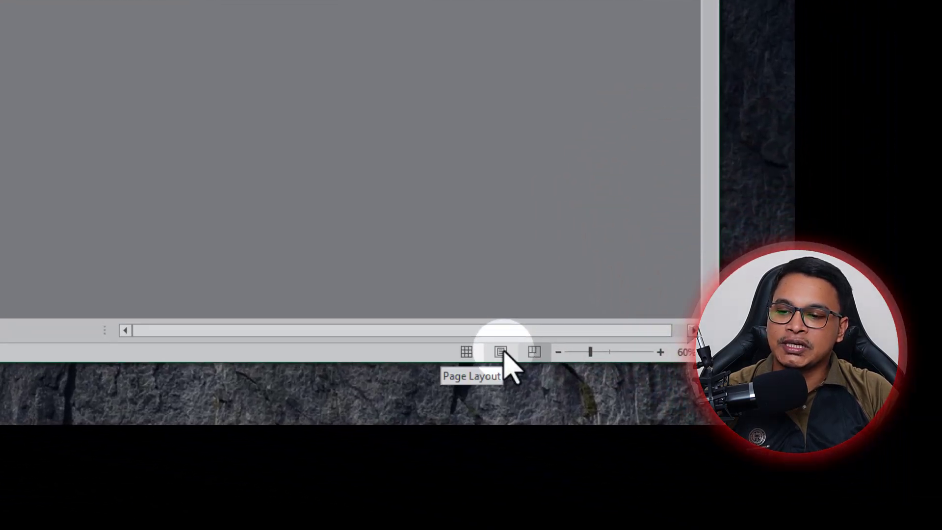
left_click(501, 352)
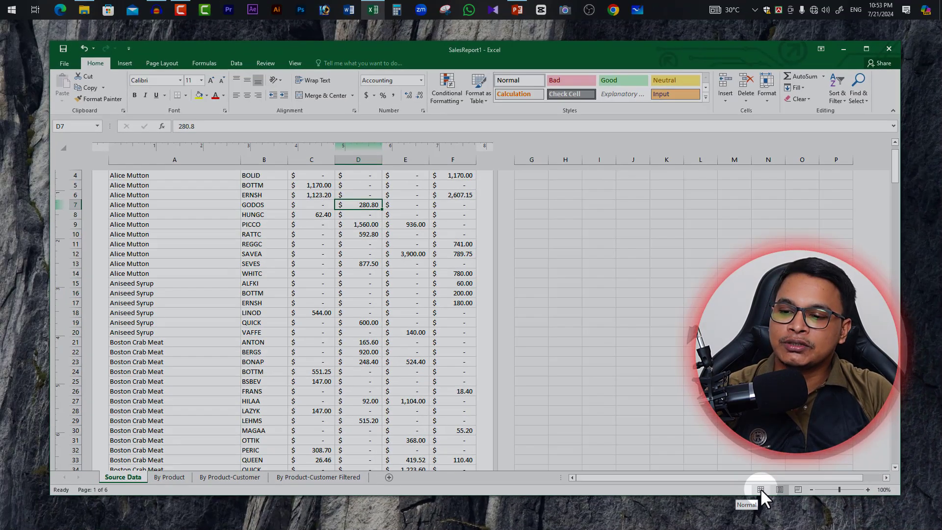
left_click(449, 327)
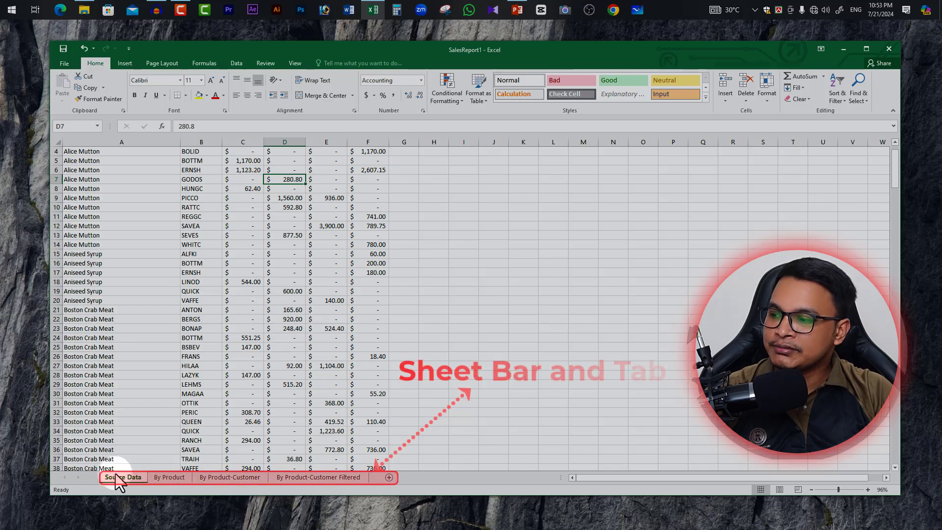
Step: View the By Product, By Product-Customer and By Product-Customer Filtered sheets in turn and return to Source Data
left_click(168, 477)
left_click(231, 477)
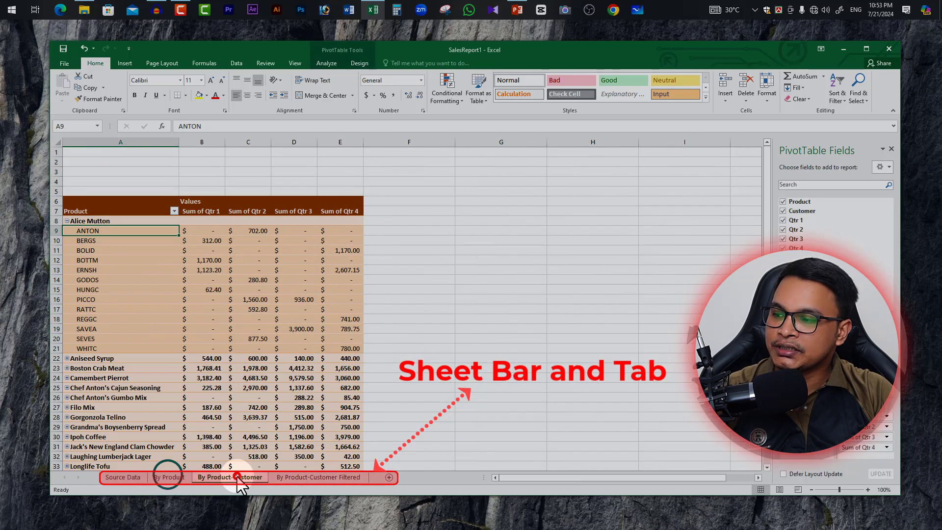
left_click(308, 476)
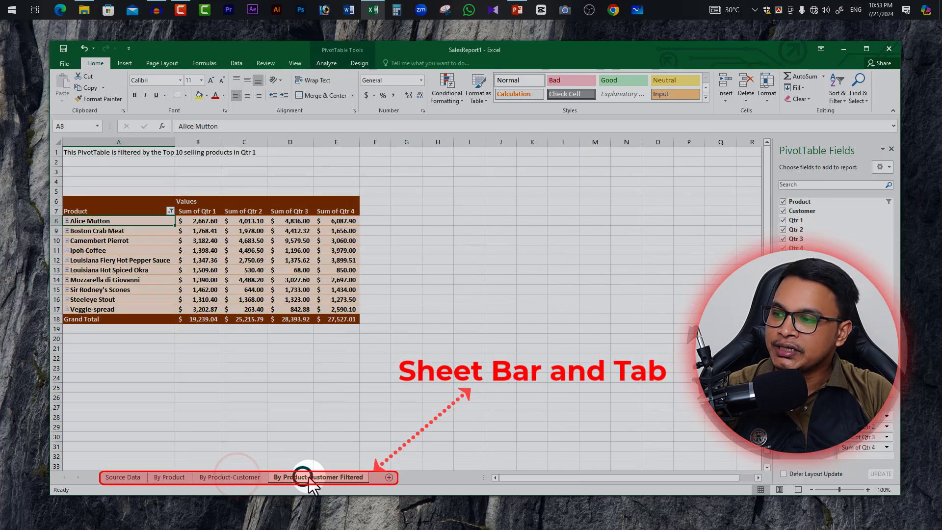
left_click(124, 477)
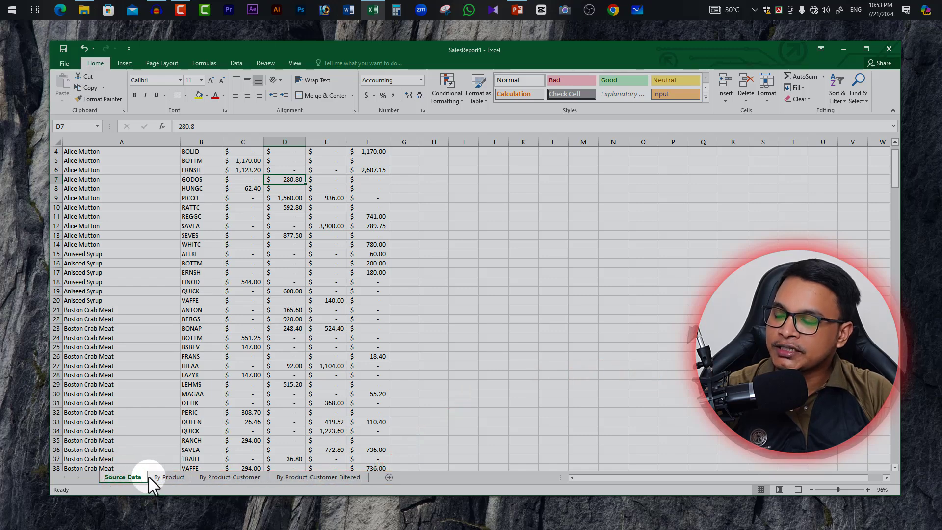
left_click(165, 477)
left_click(123, 477)
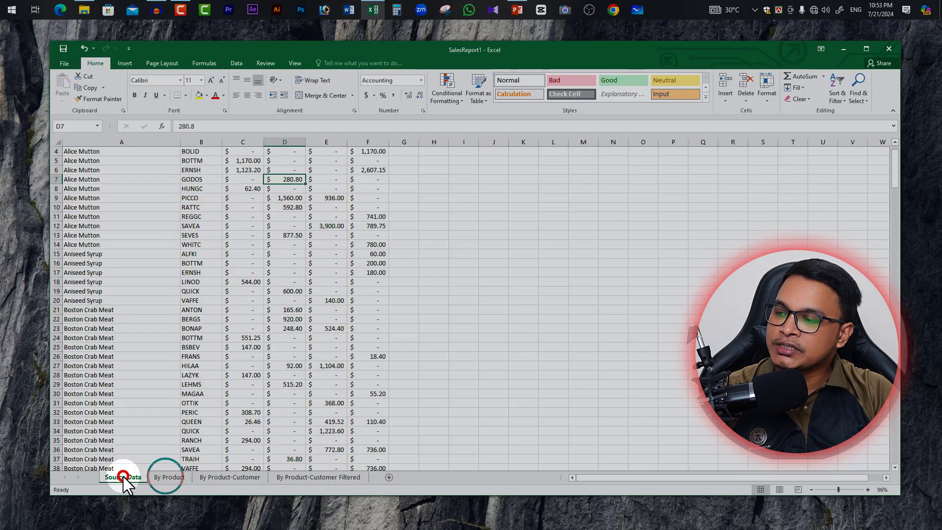
Step: Insert a new blank worksheet directly after the By Product sheet
left_click(168, 477)
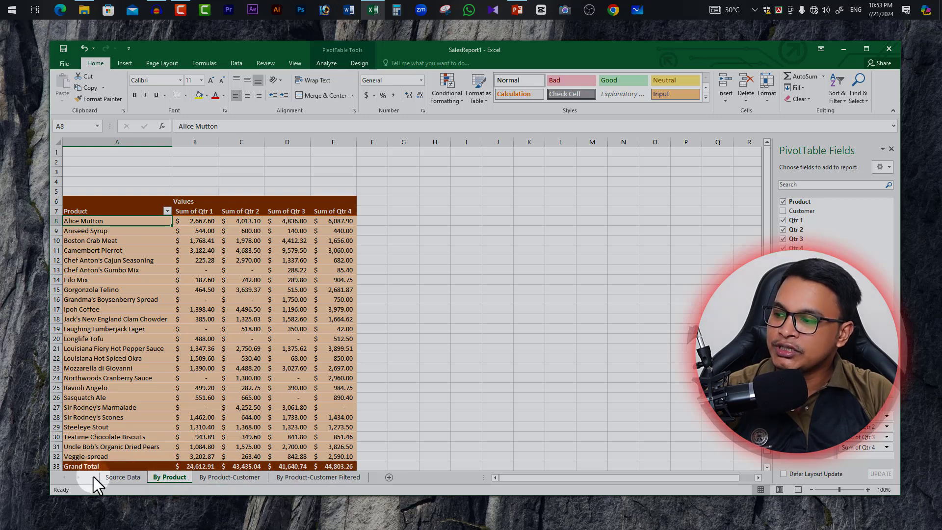
left_click(389, 478)
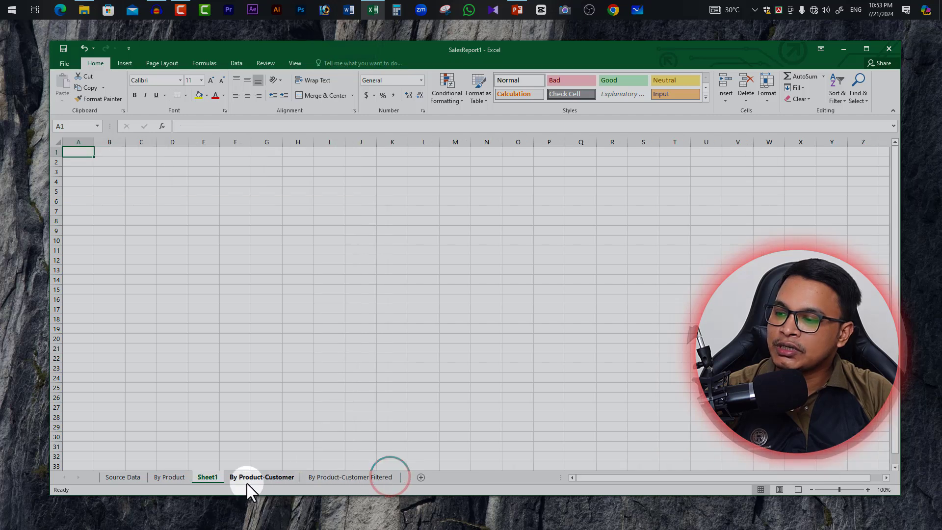
Step: Open the By Product-Customer Filtered sheet and examine its sheet commands and the sheet navigation controls
left_click(341, 478)
right_click(341, 479)
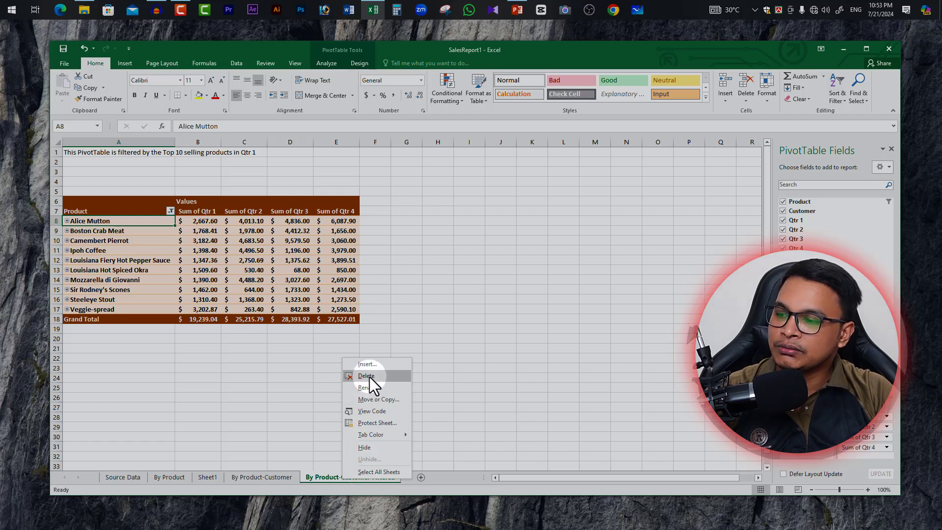
left_click(86, 480)
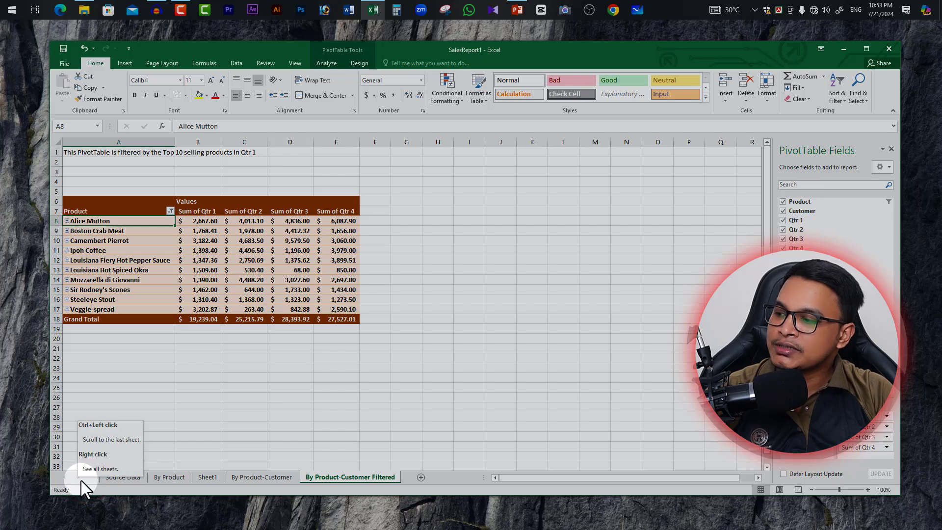
right_click(83, 487)
left_click(122, 478)
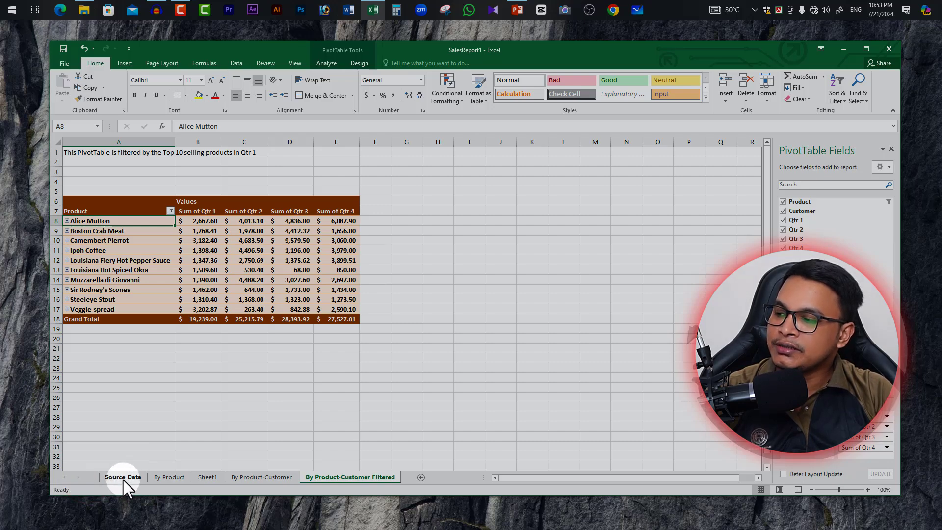